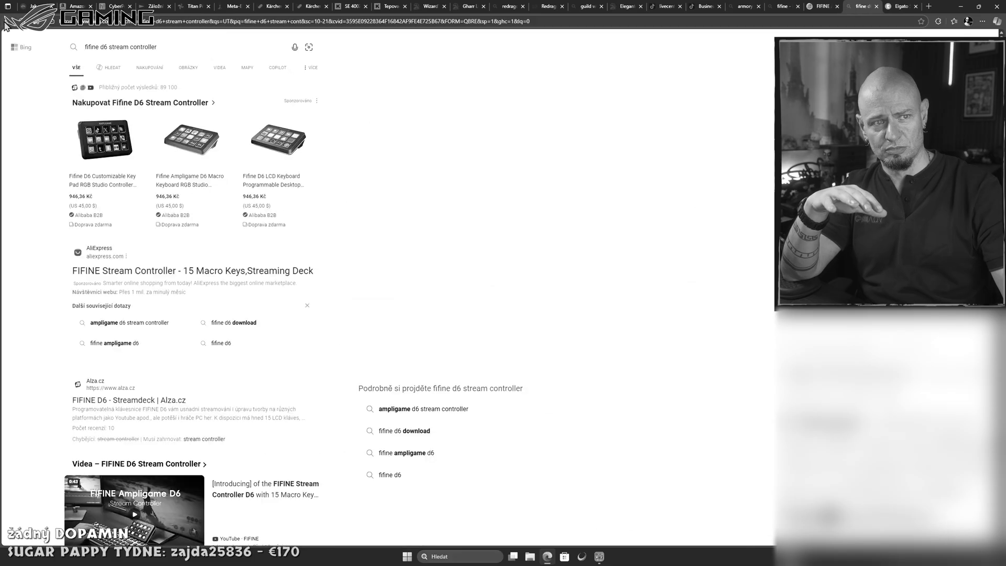
Compare the FIFINE Stream Controller listing on AliExpress with the Elgato Stream Deck MK2 product page on Thomann.
left_click(133, 272)
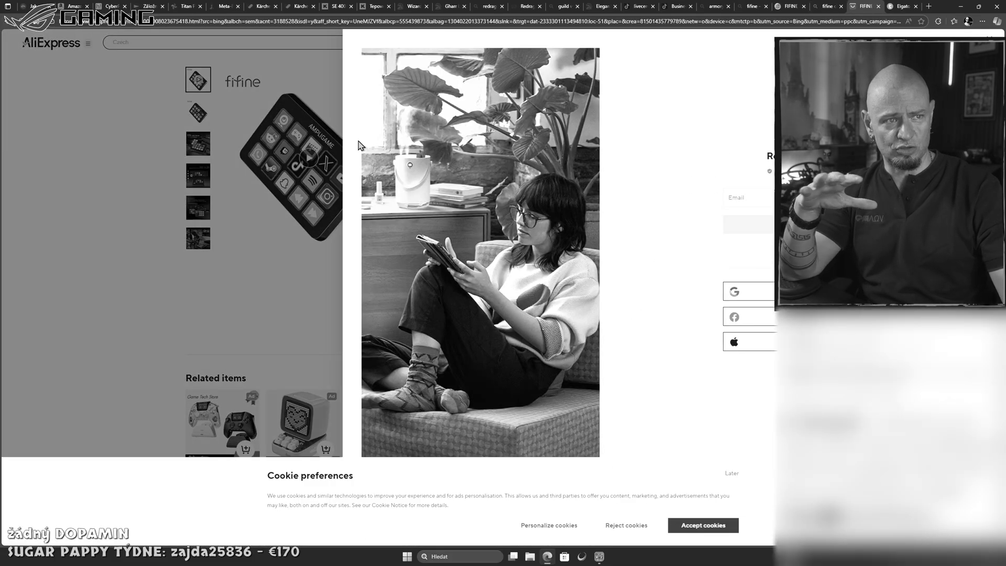
left_click(294, 99)
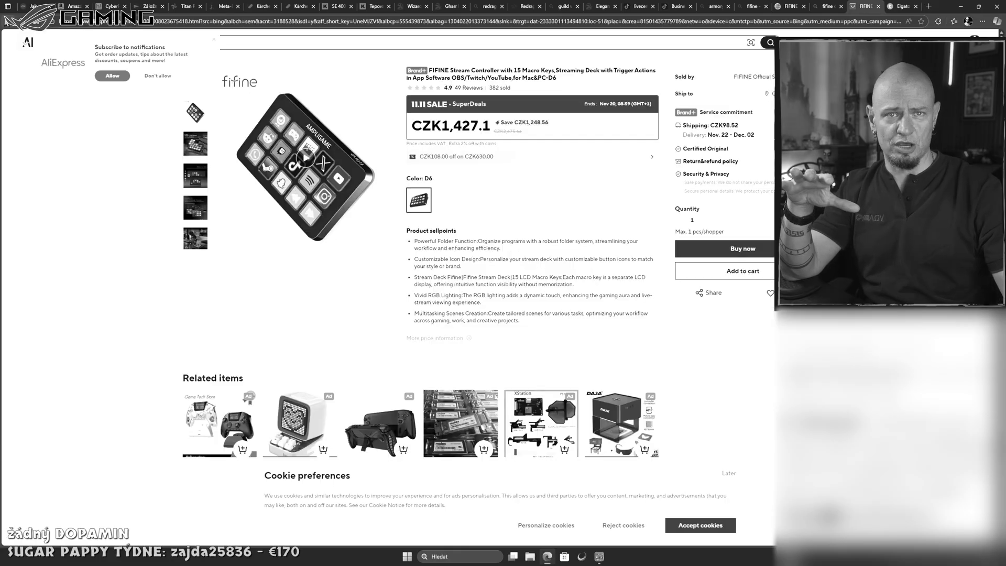
left_click(7, 22)
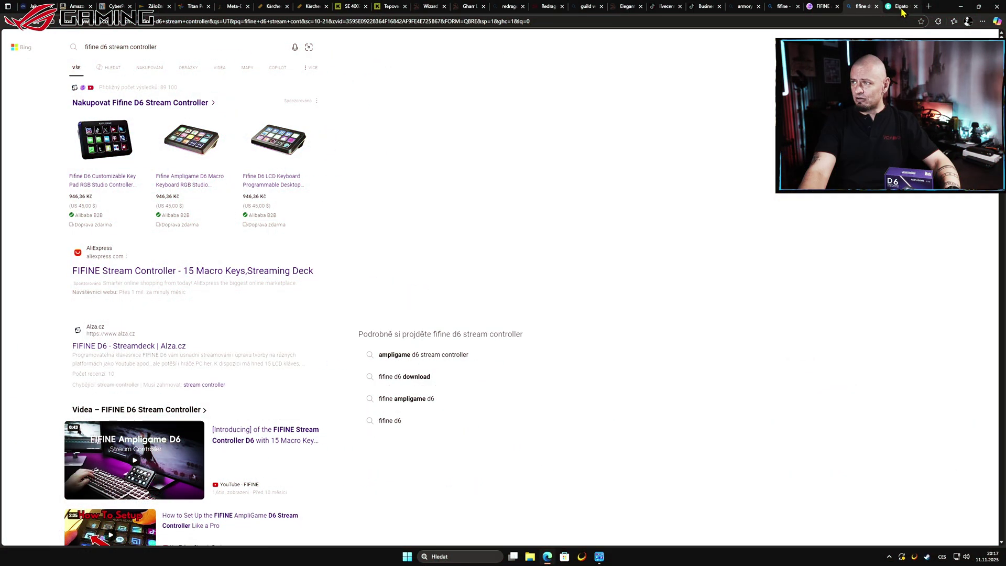
left_click(898, 6)
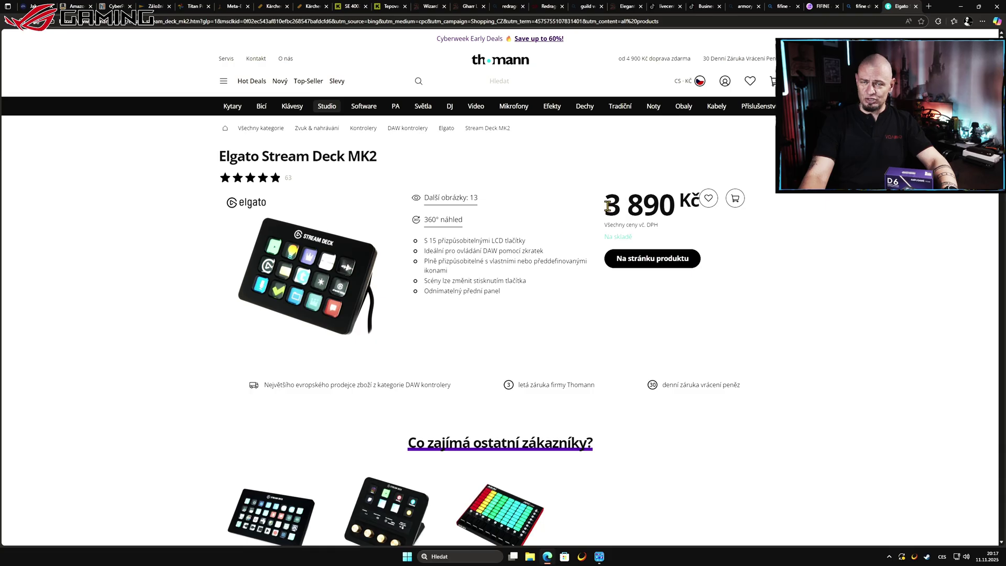
left_click(862, 7)
Examine the fifine AmpliGame D6 product page, including the box contents, product photos and key screen descriptions.
left_click(822, 6)
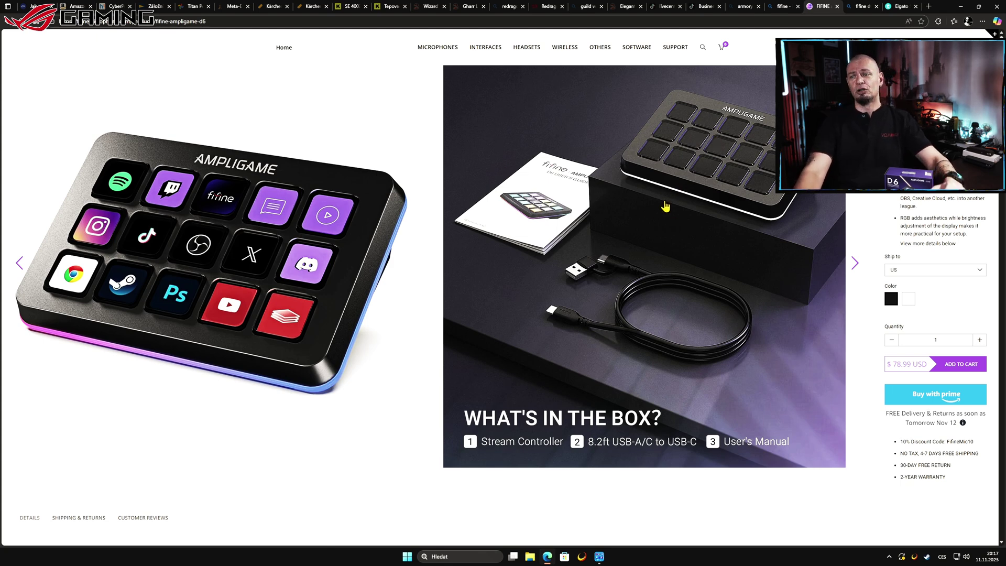
scroll(652, 214, "down", 1)
scroll(655, 216, "up", 1)
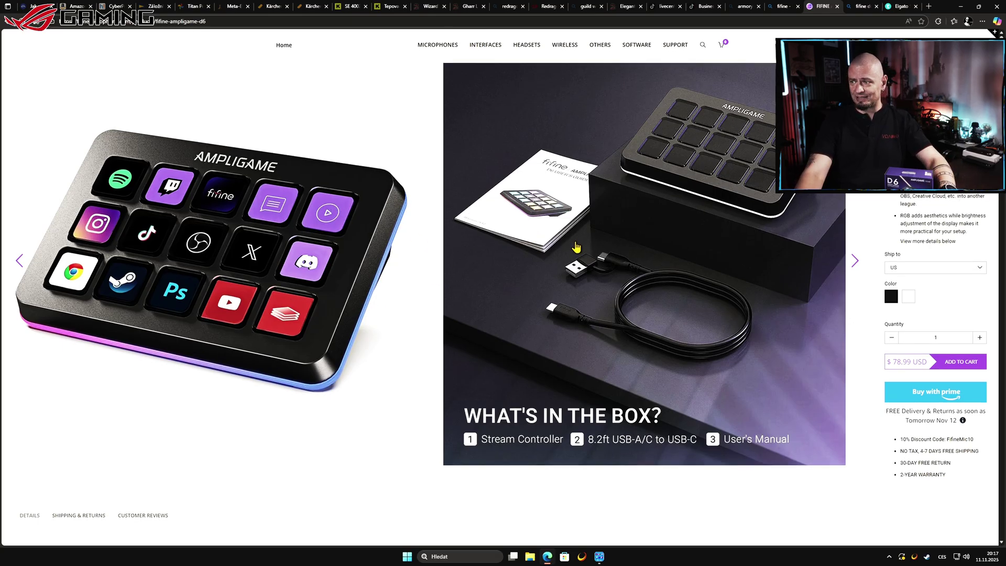
scroll(524, 249, "down", 10)
scroll(605, 244, "down", 5)
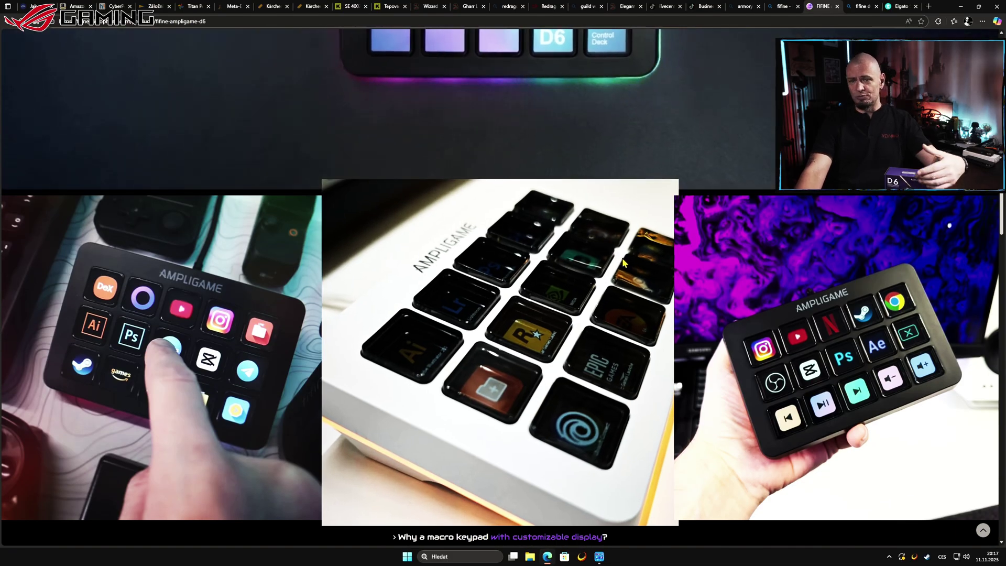
scroll(577, 249, "down", 3)
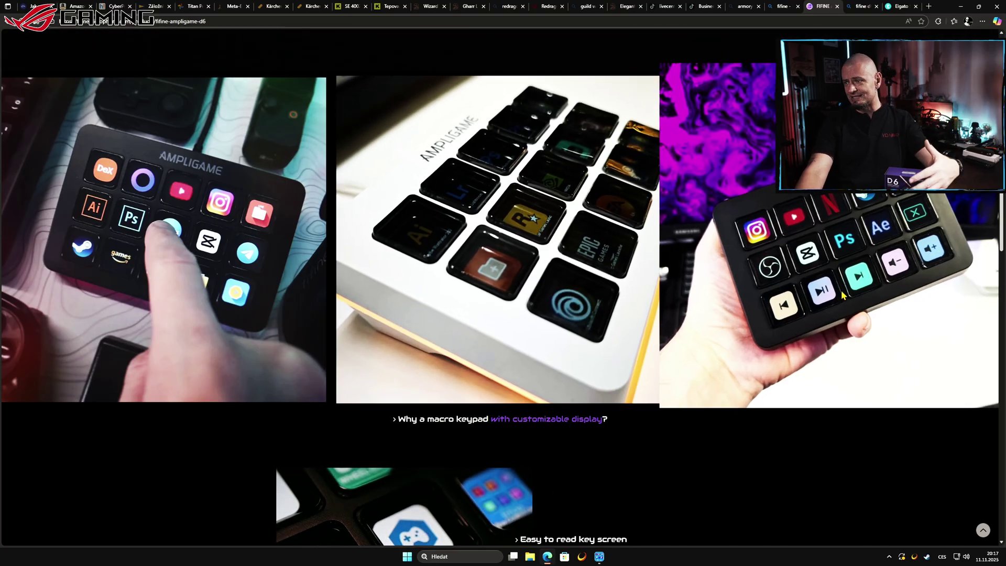
scroll(838, 289, "down", 1)
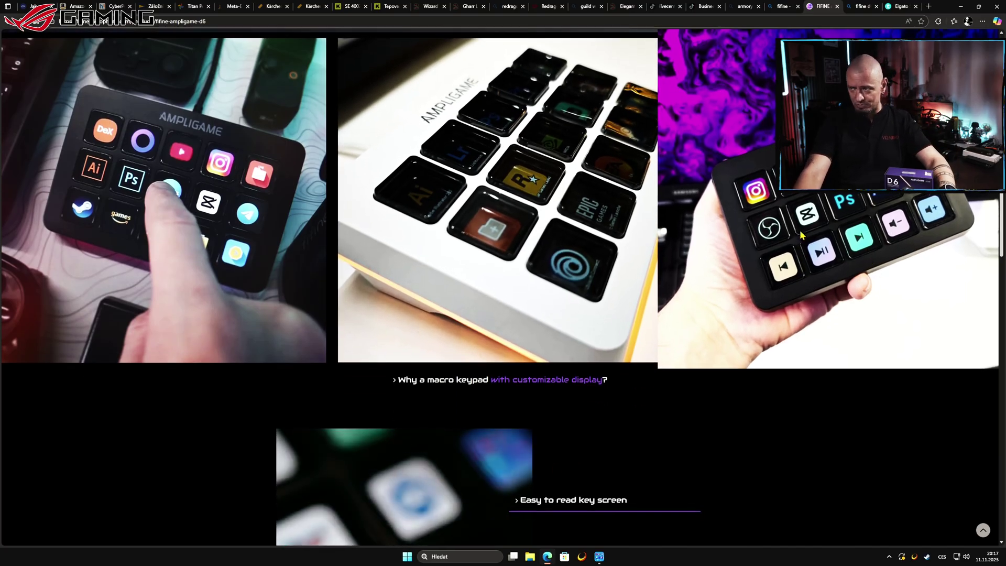
scroll(658, 257, "down", 8)
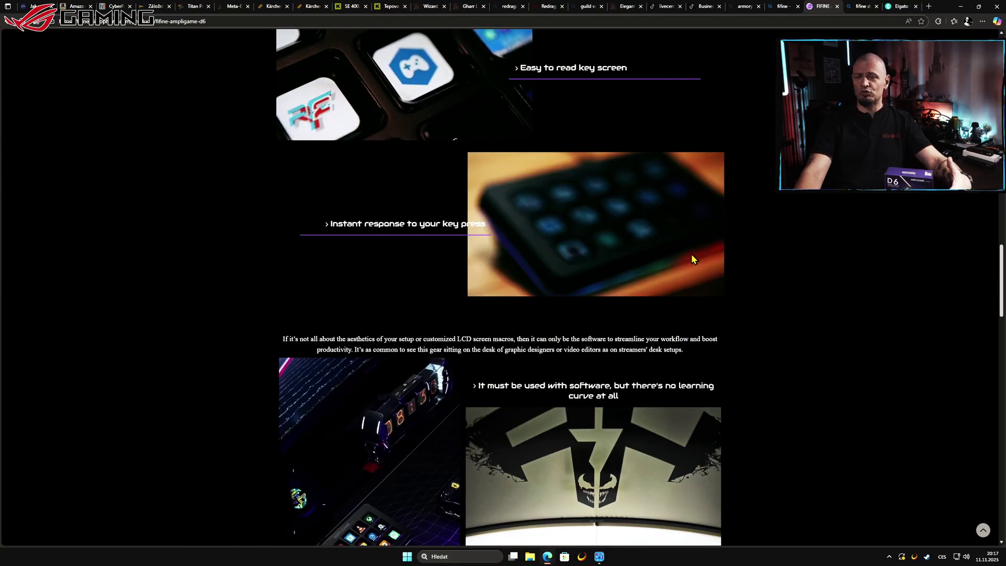
Switch to fifine Control Deck and expand the fifine Control Deck and Toolbox action categories to view their actions.
left_click(600, 557)
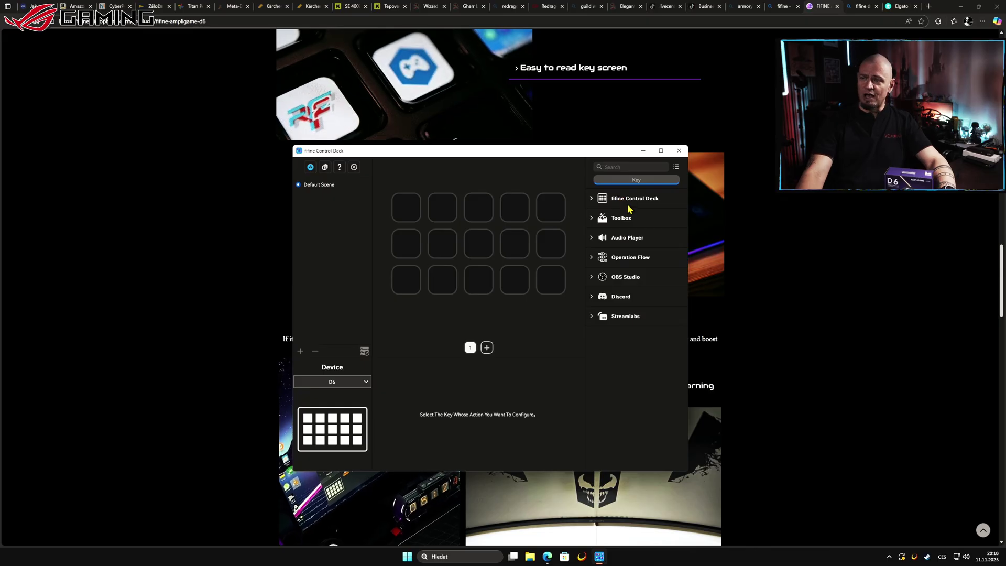
left_click(639, 201)
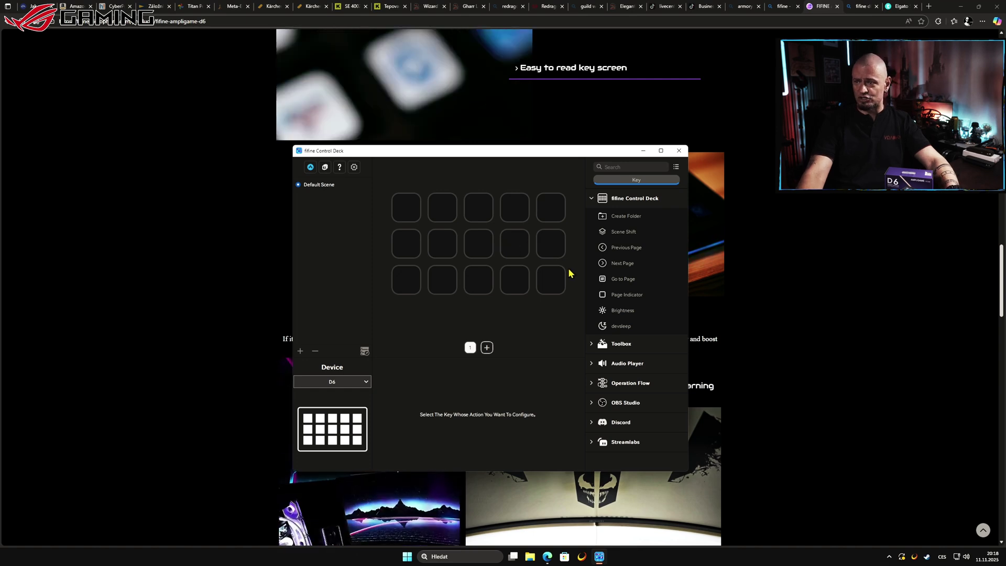
left_click(590, 343)
scroll(628, 321, "down", 2)
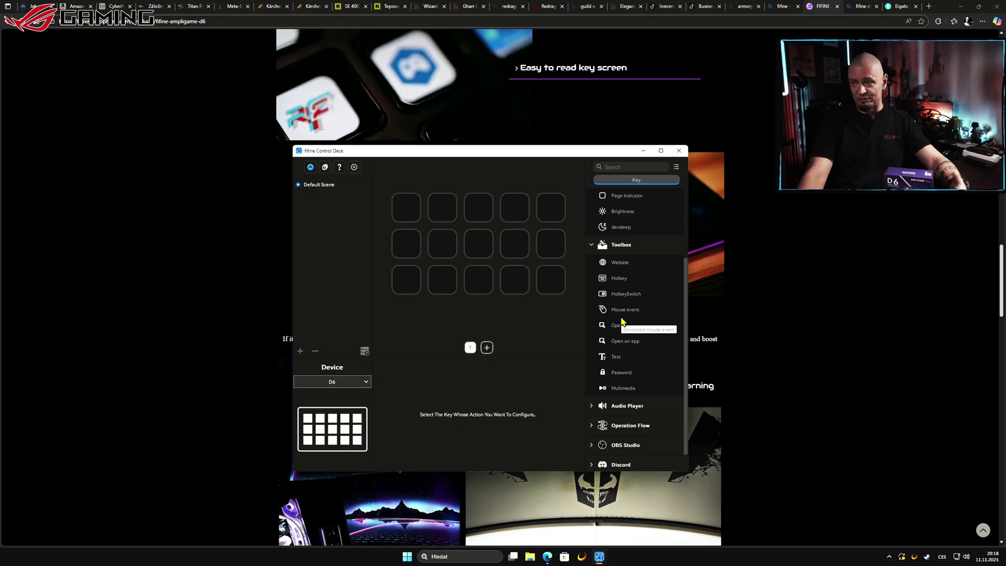
scroll(656, 310, "down", 1)
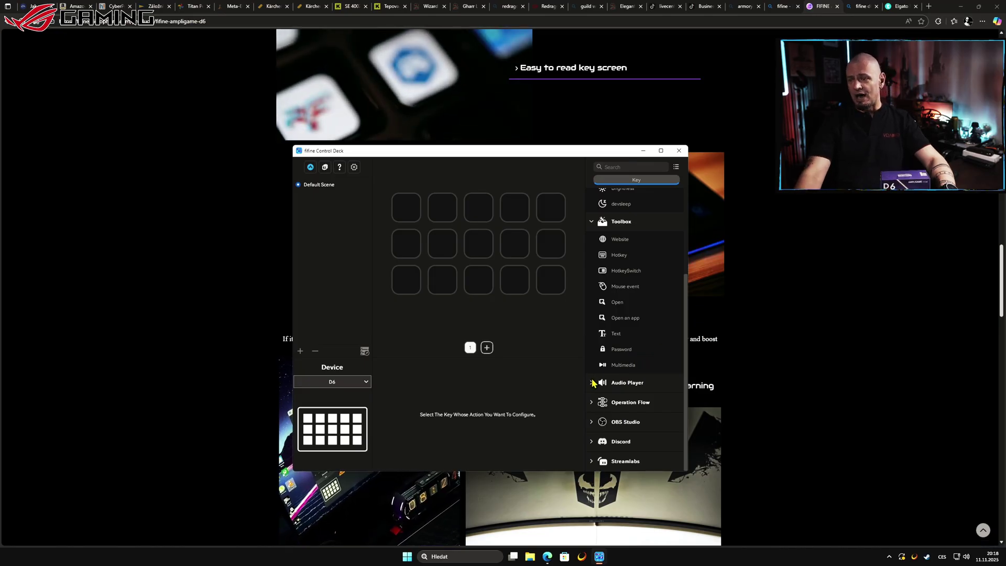
Expand the Audio Player and Operation Flow categories and review the key actions they offer.
left_click(628, 383)
scroll(635, 367, "down", 1)
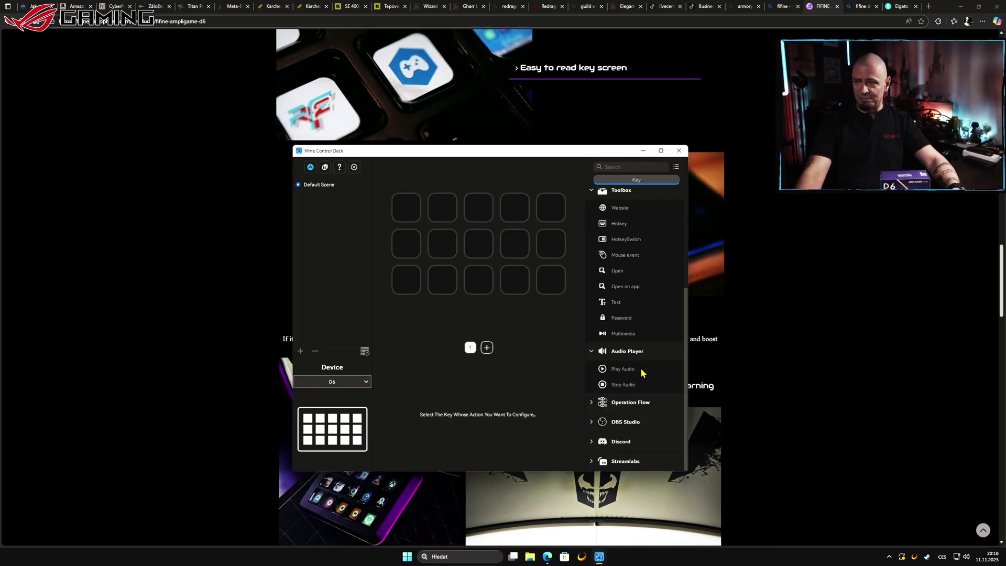
left_click(591, 403)
scroll(631, 371, "down", 1)
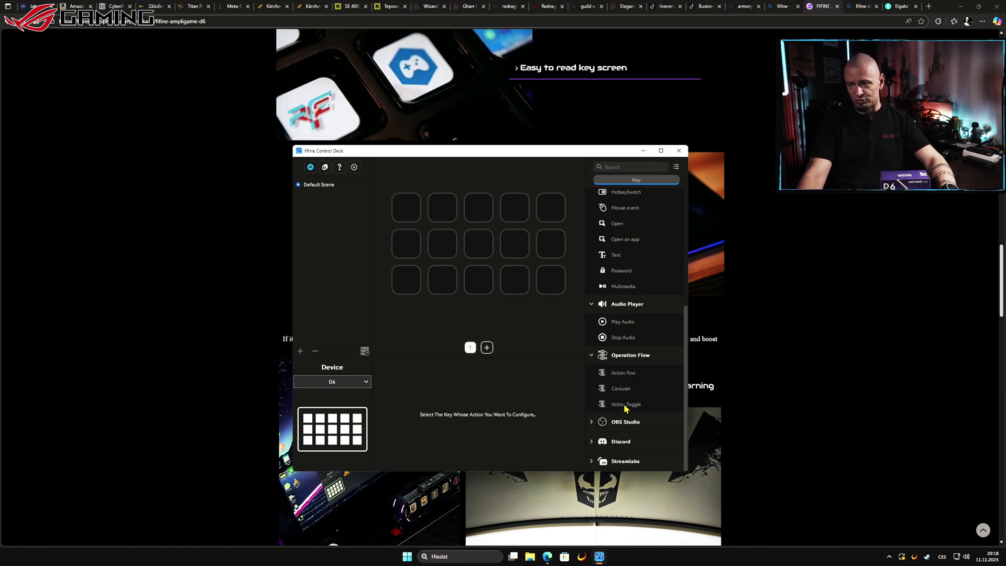
Expand the OBS Studio category and look through its recording, streaming and scene actions.
left_click(592, 422)
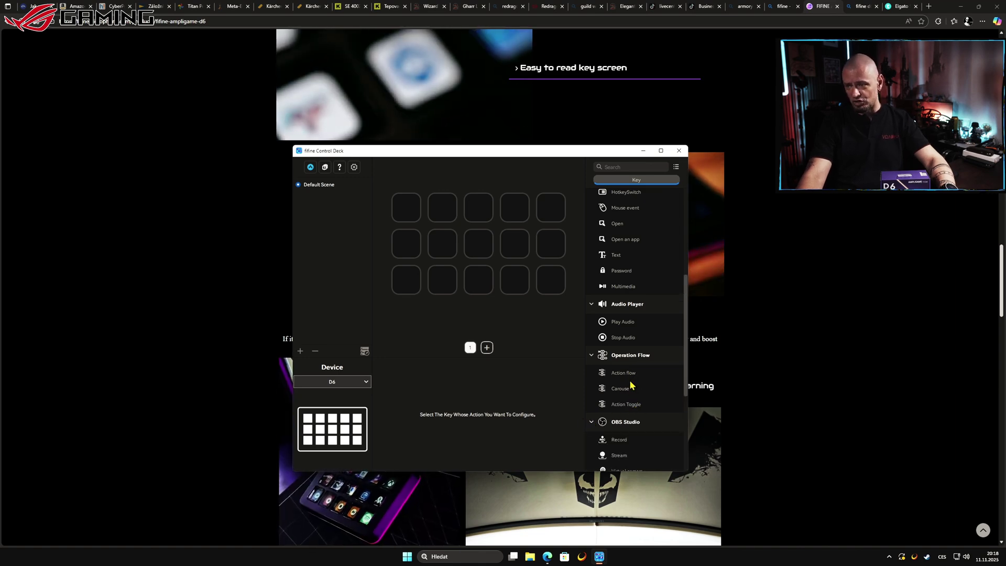
scroll(632, 385, "down", 4)
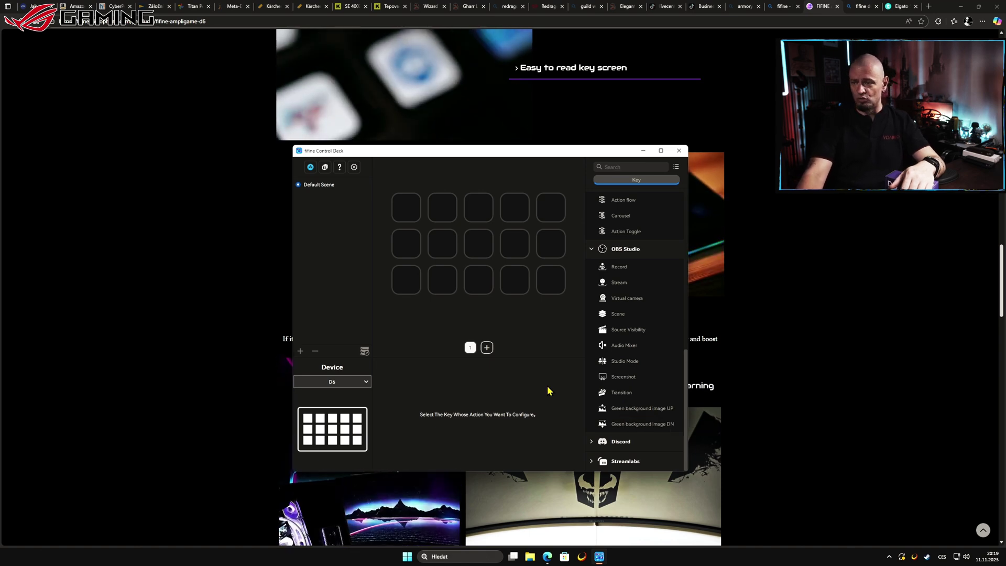
scroll(634, 367, "up", 3)
scroll(636, 377, "down", 3)
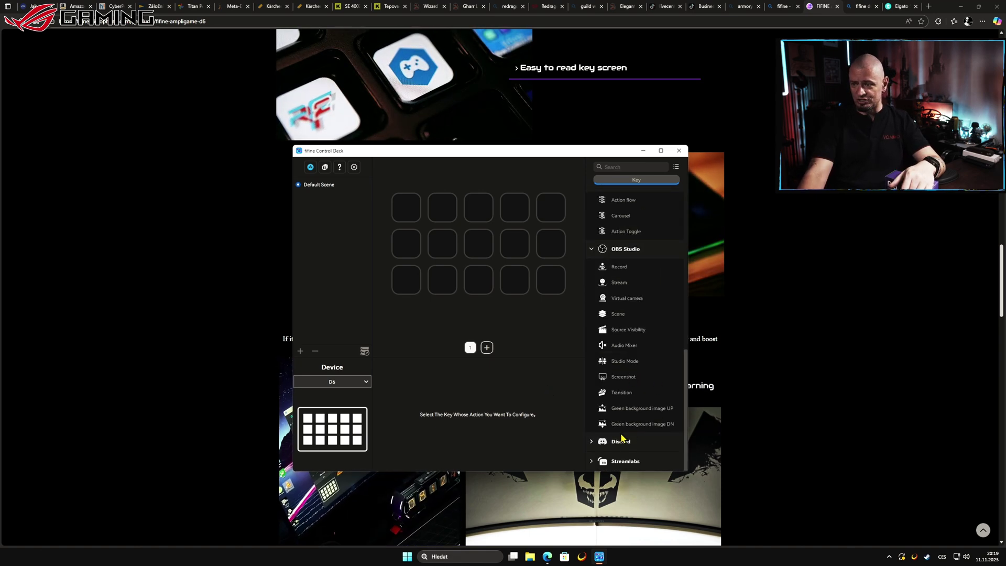
Expand the Discord and Streamlabs categories and look through their full lists of key actions.
left_click(592, 441)
scroll(629, 377, "down", 3)
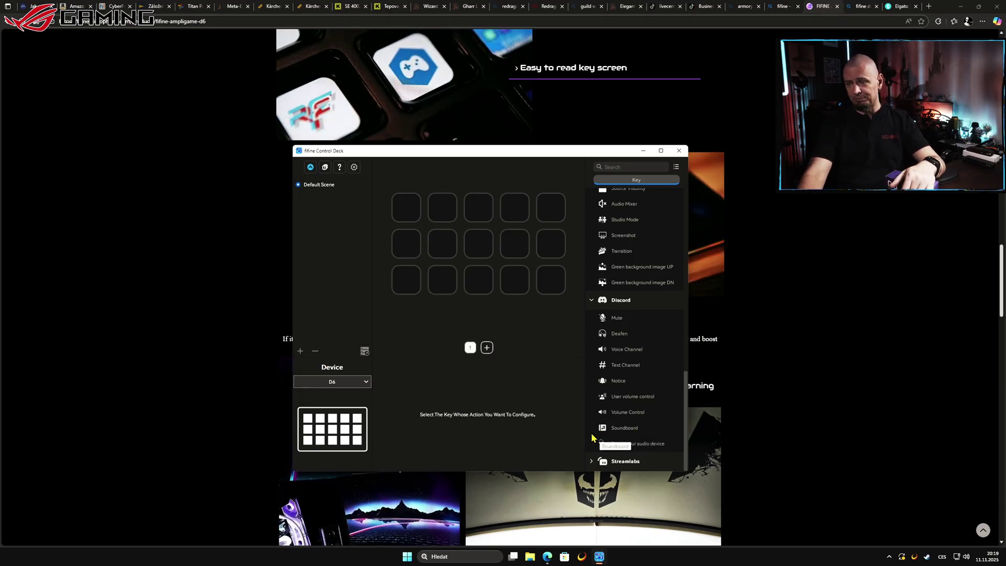
left_click(592, 461)
scroll(619, 412, "down", 3)
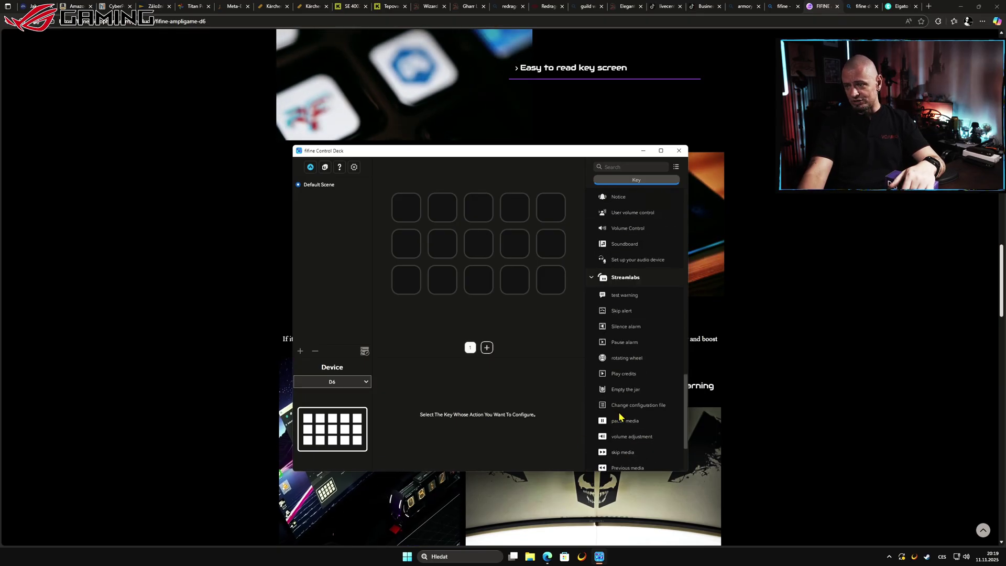
scroll(647, 367, "down", 1)
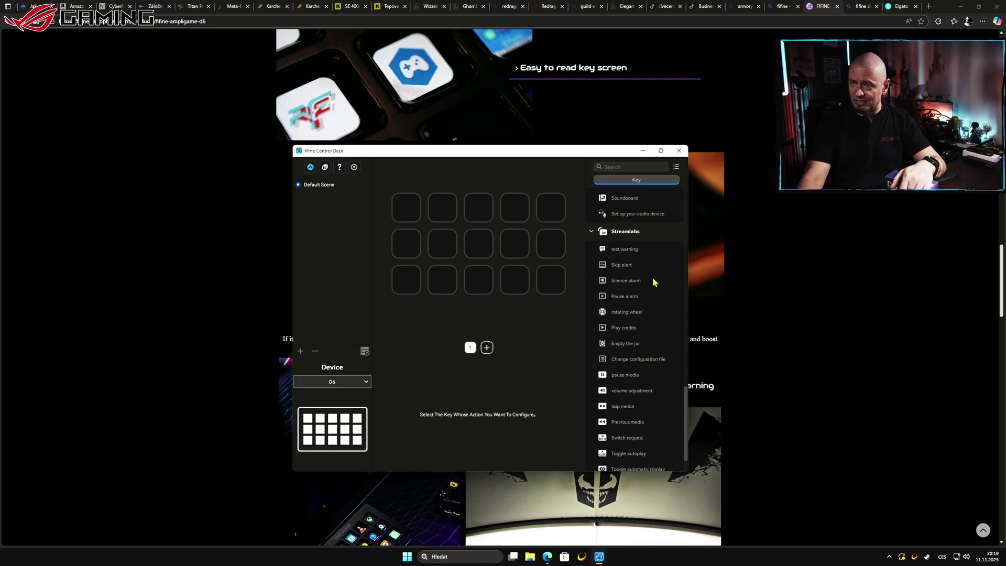
scroll(665, 372, "down", 1)
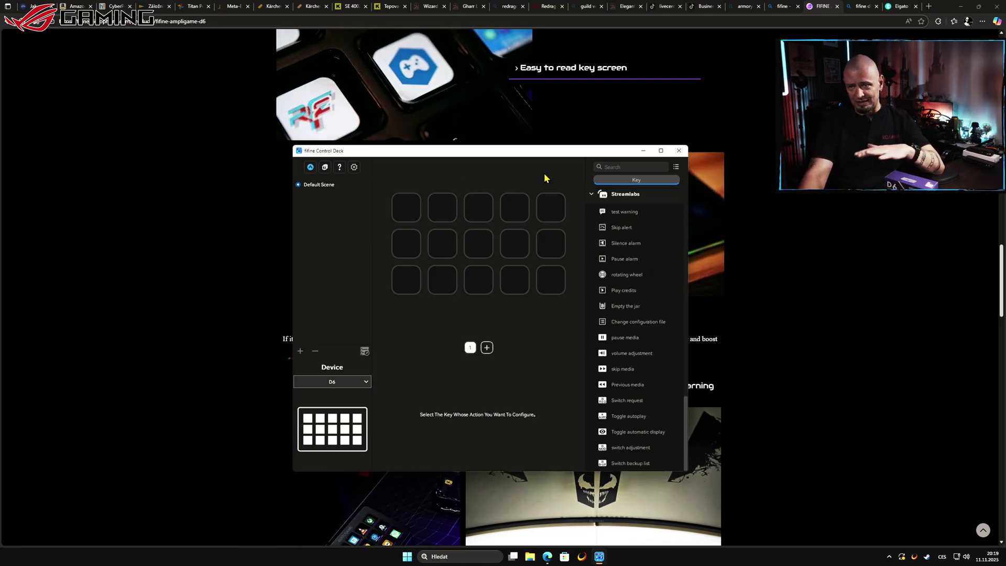
Open the Store, move its window clear of the main one, and look through the Discover page.
left_click(310, 166)
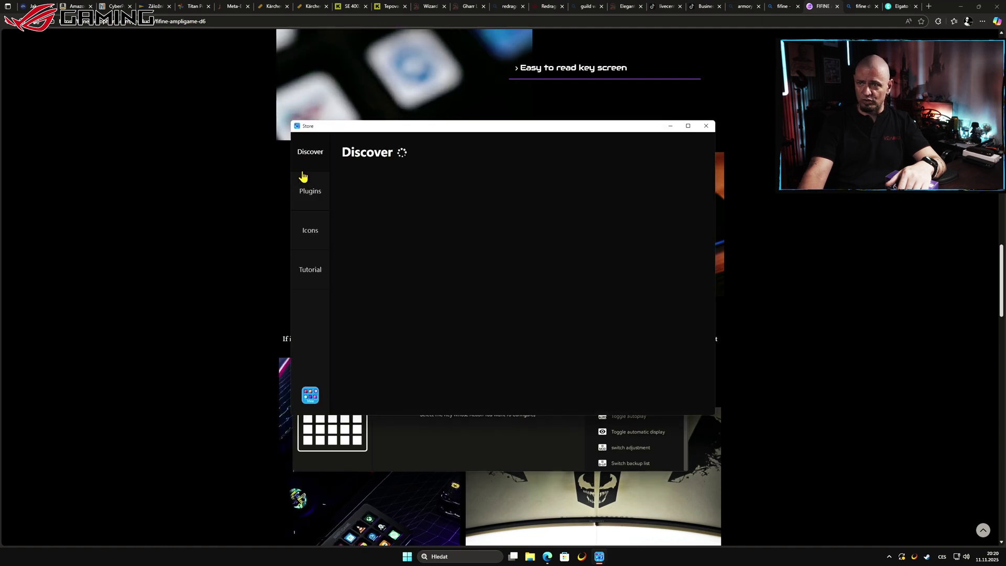
left_click_drag(460, 132, 374, 110)
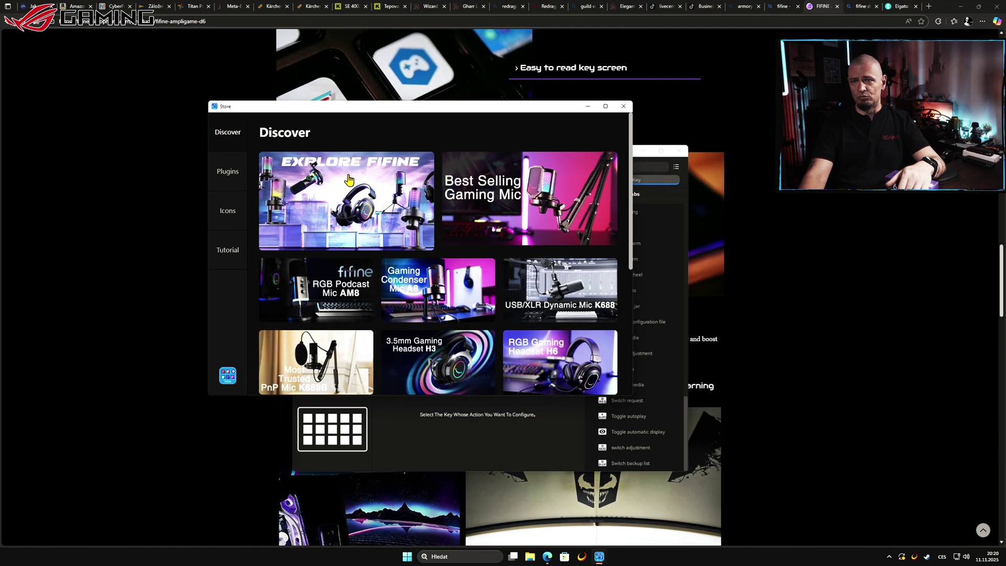
scroll(335, 172, "down", 5)
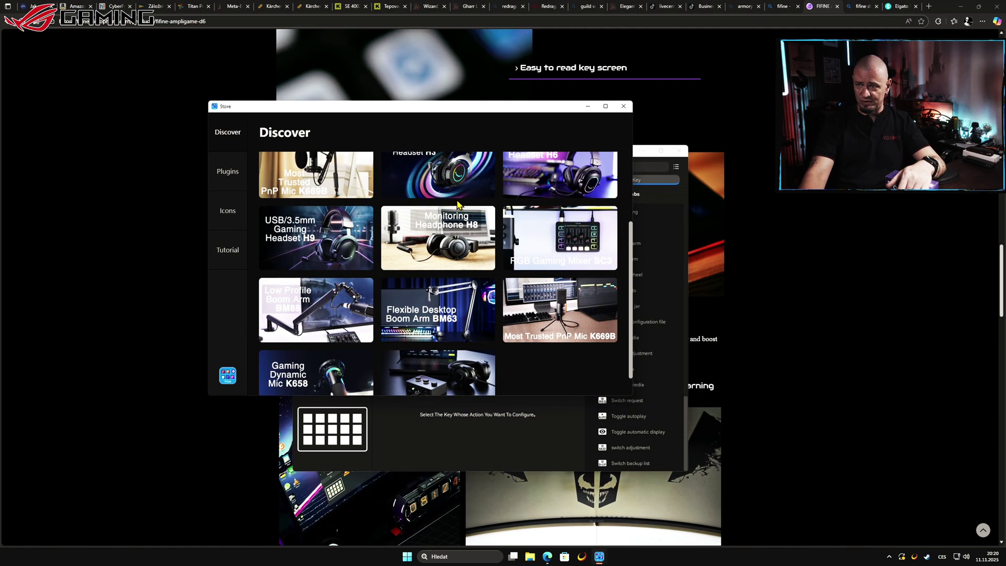
scroll(345, 178, "up", 5)
Browse the Store's plugins and narrow them to the Video category.
left_click(224, 179)
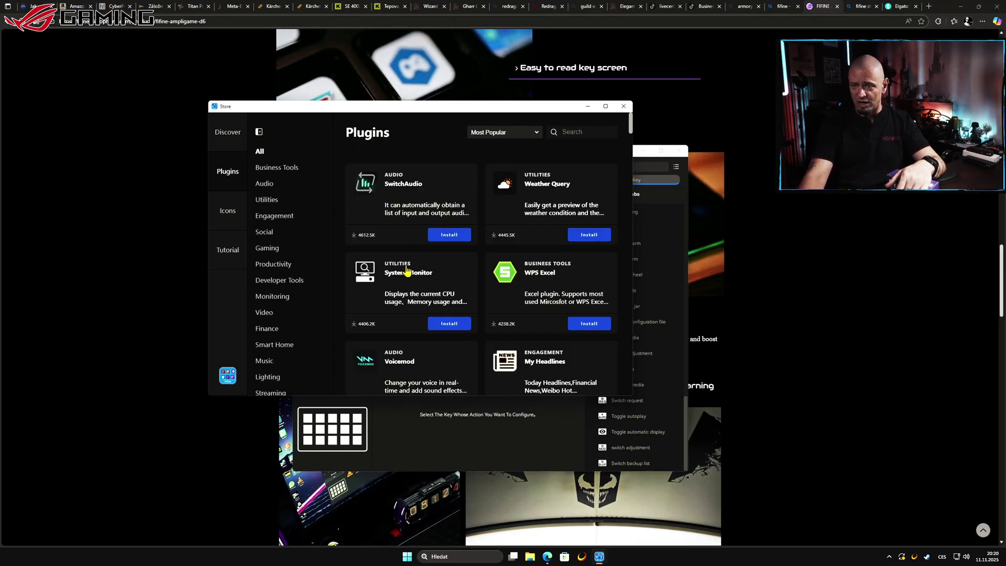
scroll(478, 263, "down", 3)
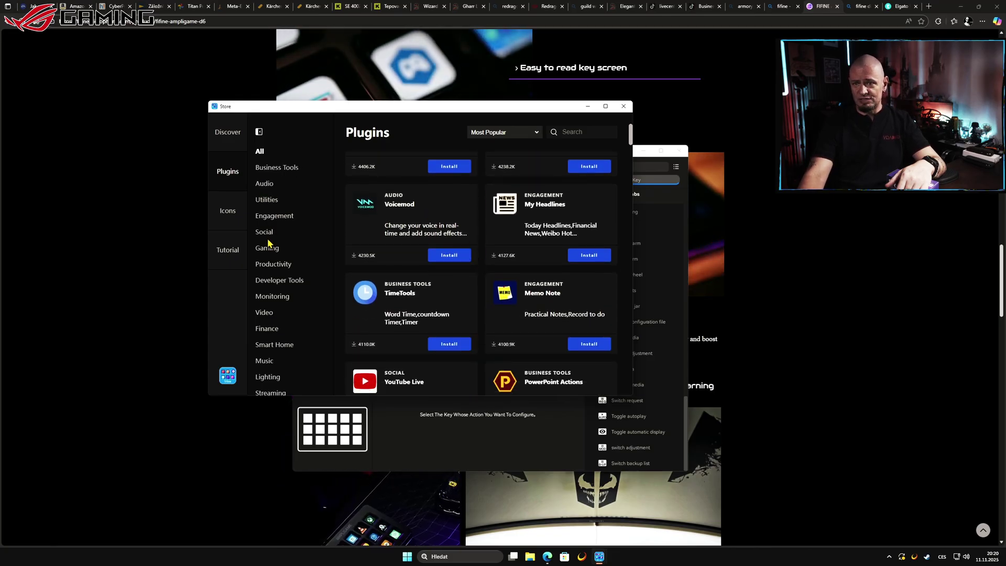
scroll(285, 283, "down", 1)
scroll(293, 293, "down", 3)
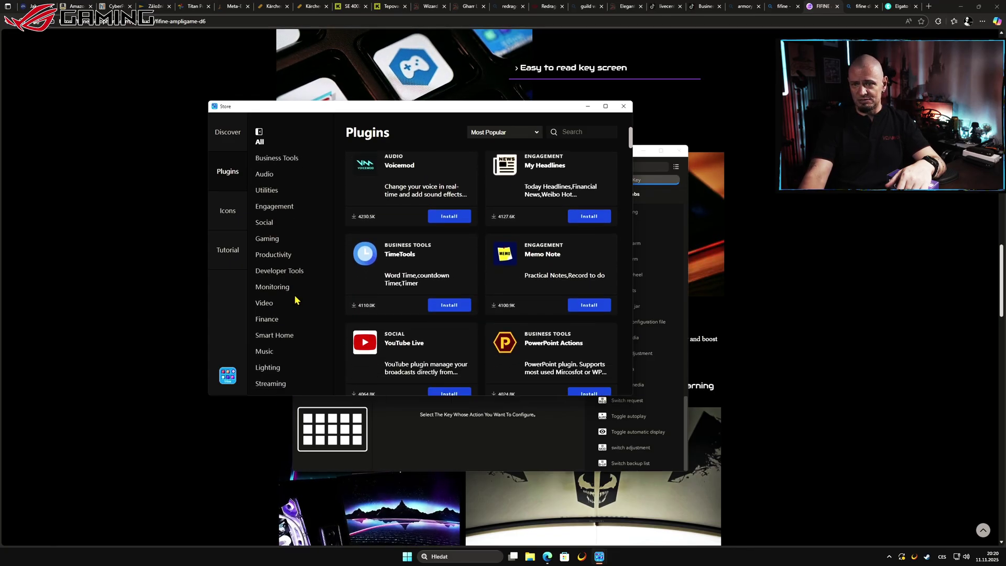
left_click(264, 312)
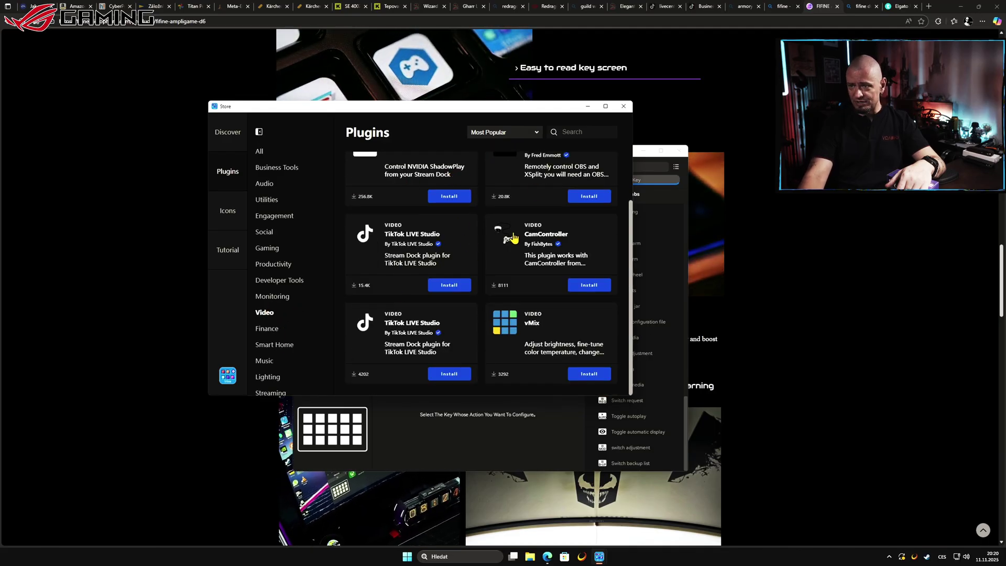
scroll(461, 274, "up", 2)
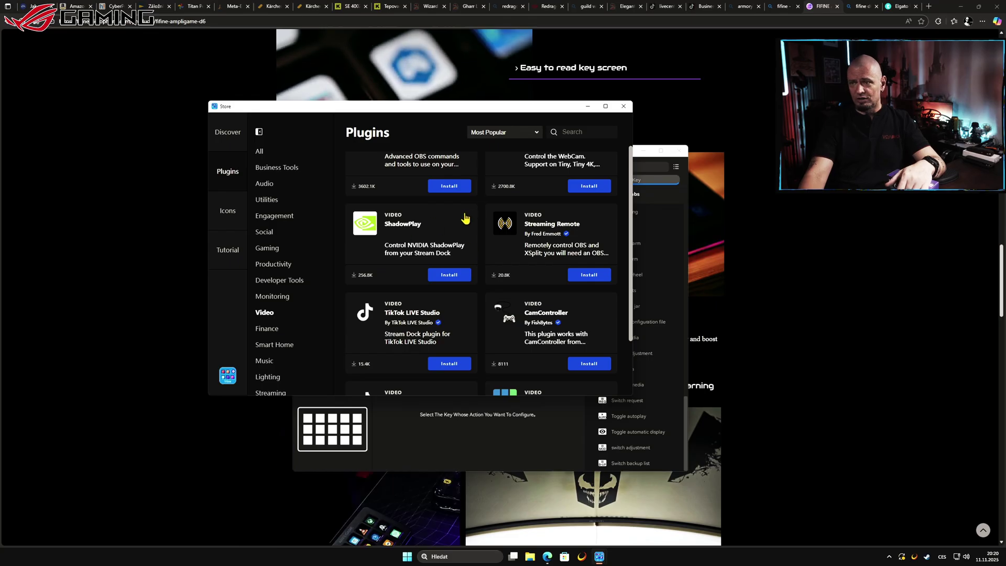
scroll(414, 240, "up", 1)
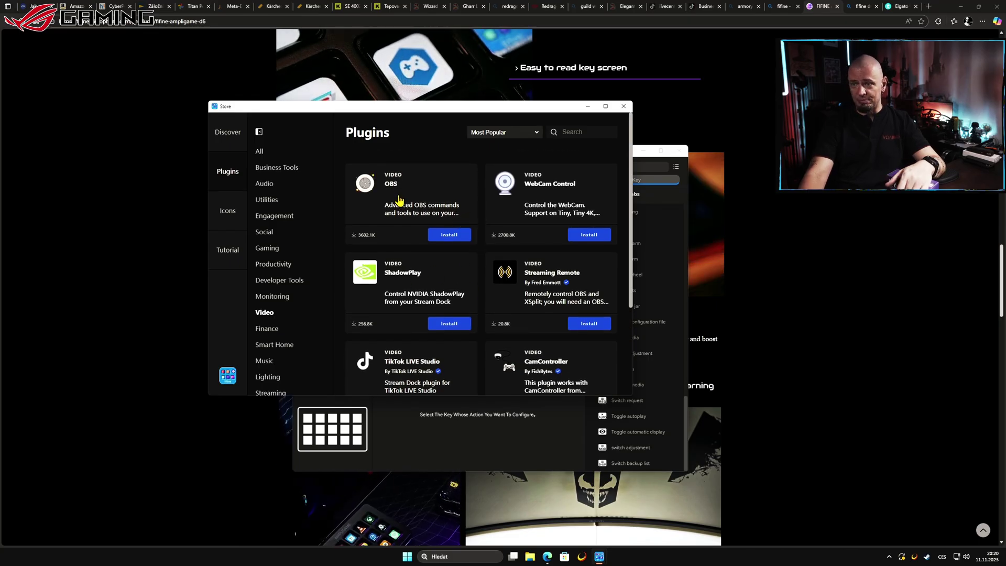
Install the OBS plugin from the Video category and close the Store.
left_click(454, 234)
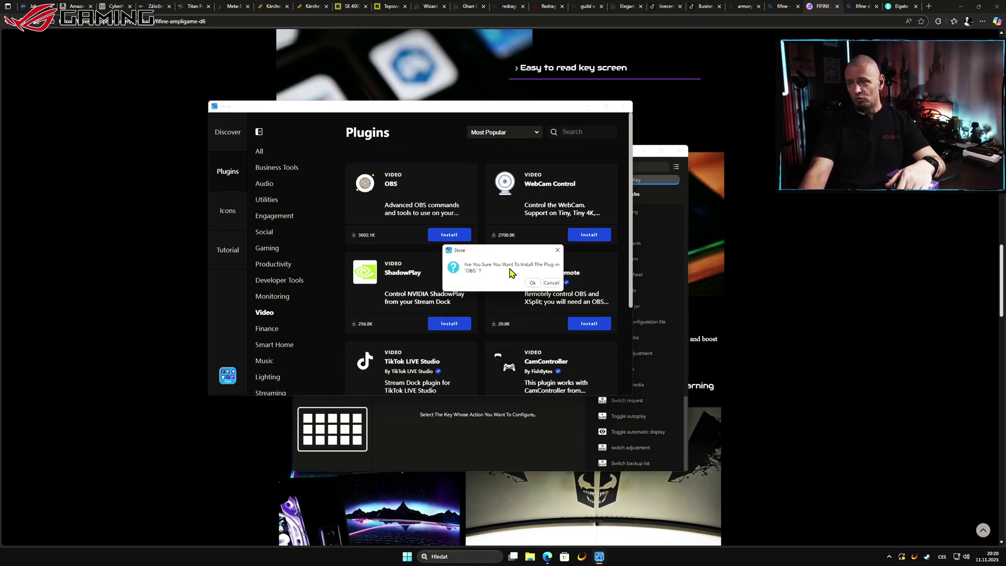
left_click(531, 284)
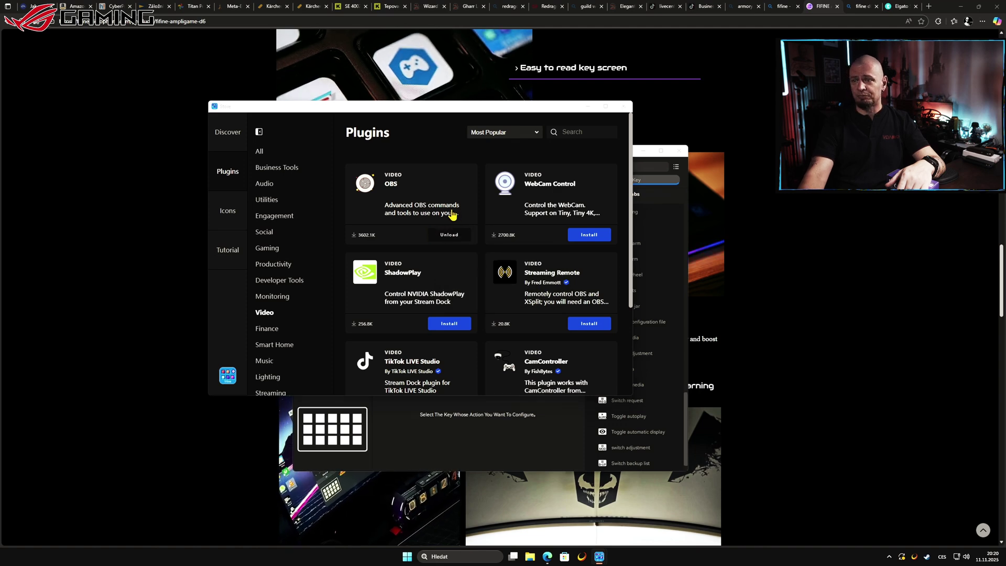
left_click(623, 106)
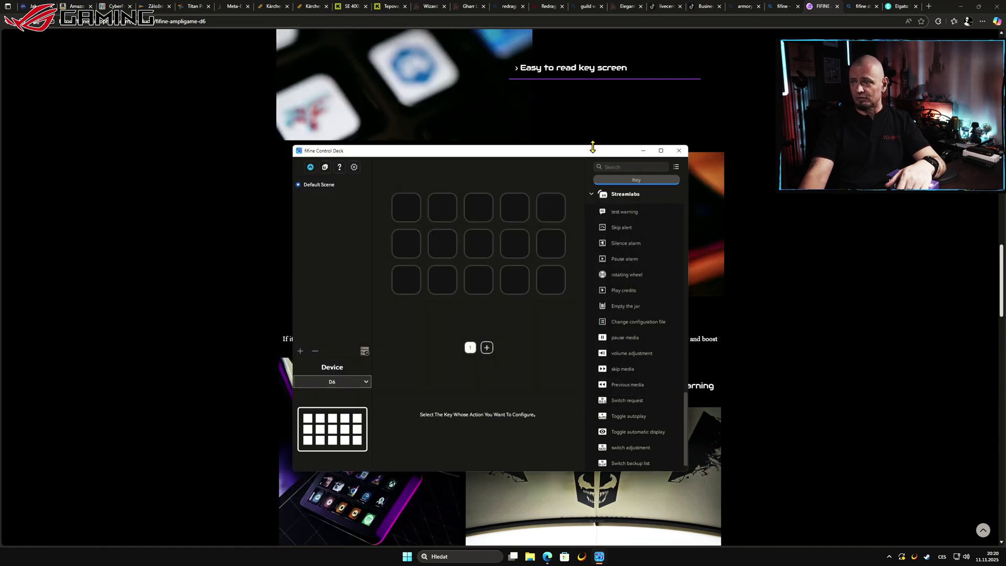
Collapse the Streamlabs category, expand the OBS Tool category and look through its actions.
scroll(616, 209, "up", 3)
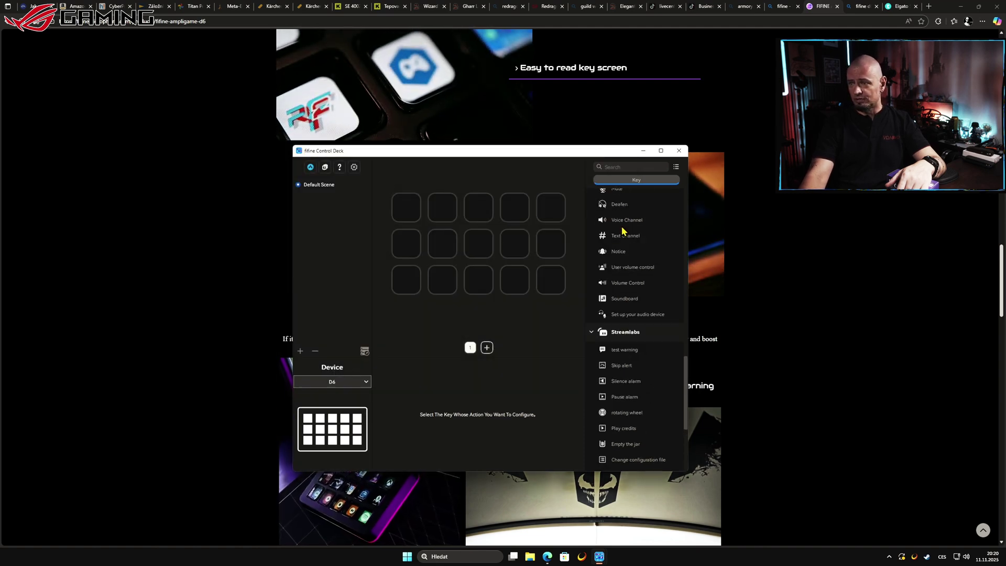
left_click(591, 333)
left_click(591, 460)
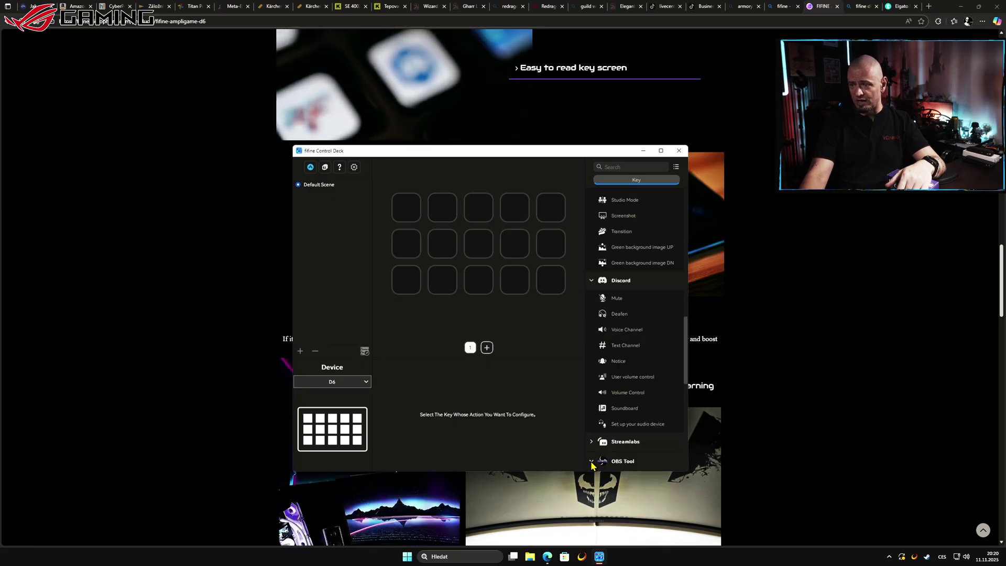
scroll(635, 399, "down", 4)
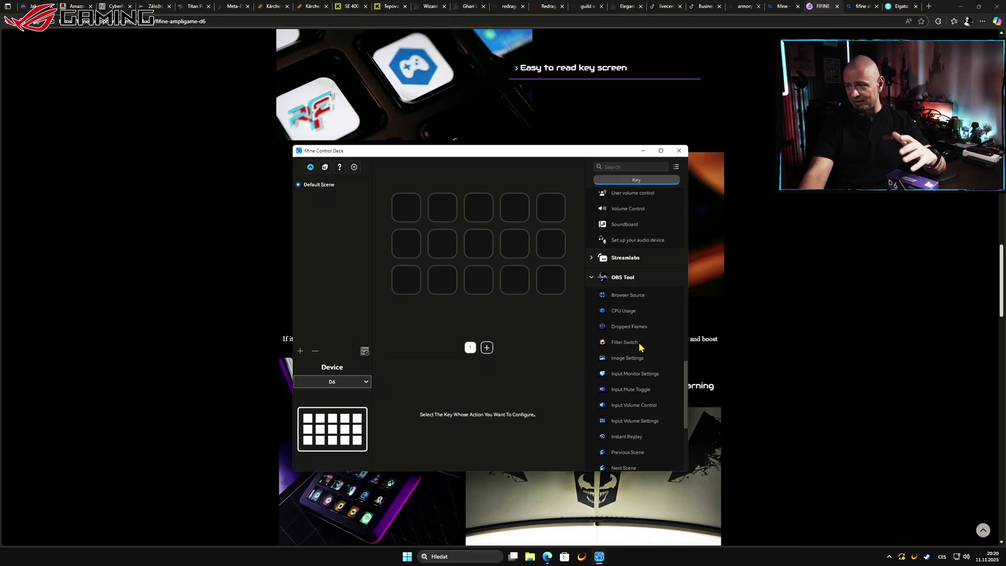
scroll(629, 348, "down", 2)
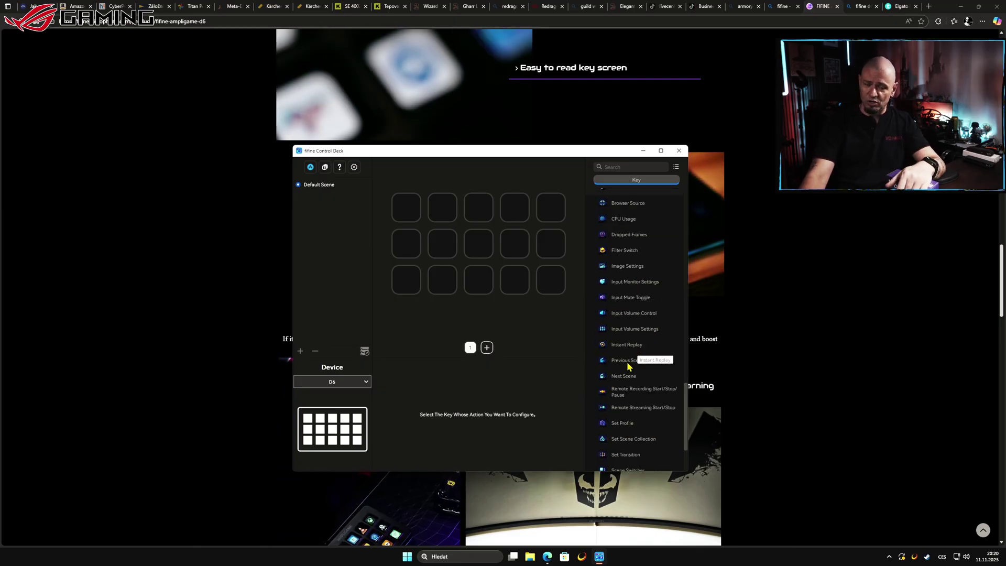